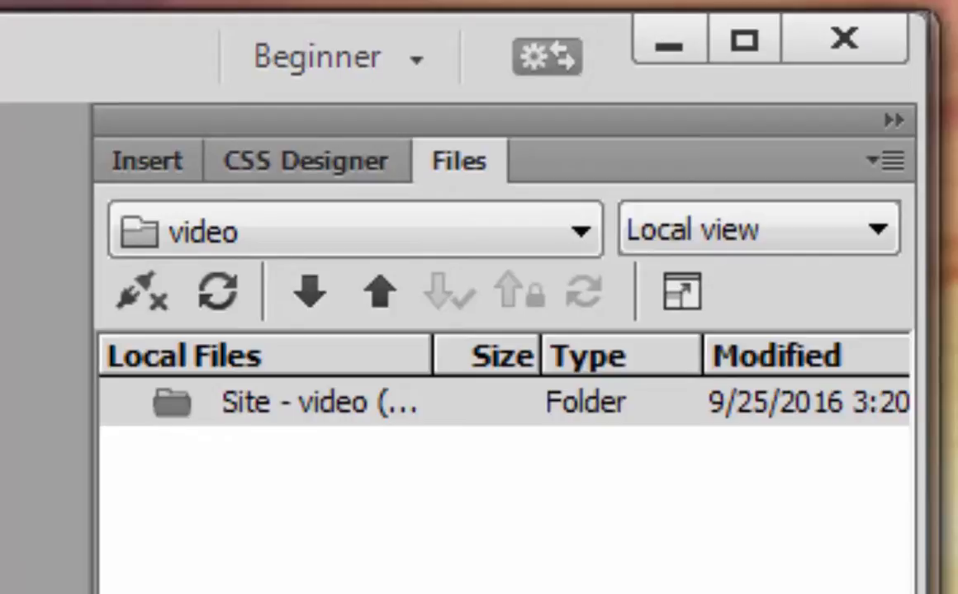
Try out the Code and Default workspaces and return to the Beginner workspace
click(404, 59)
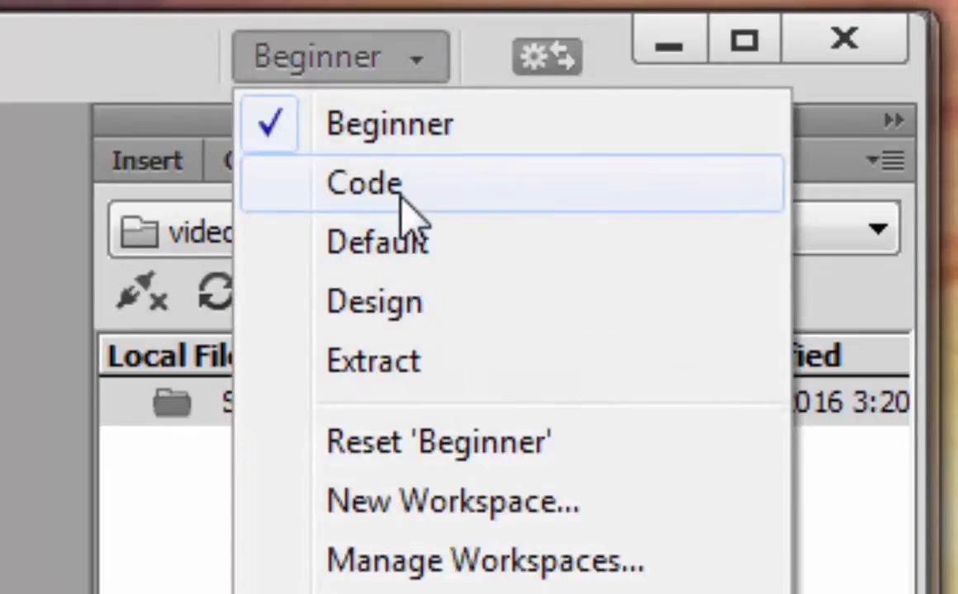
click(400, 193)
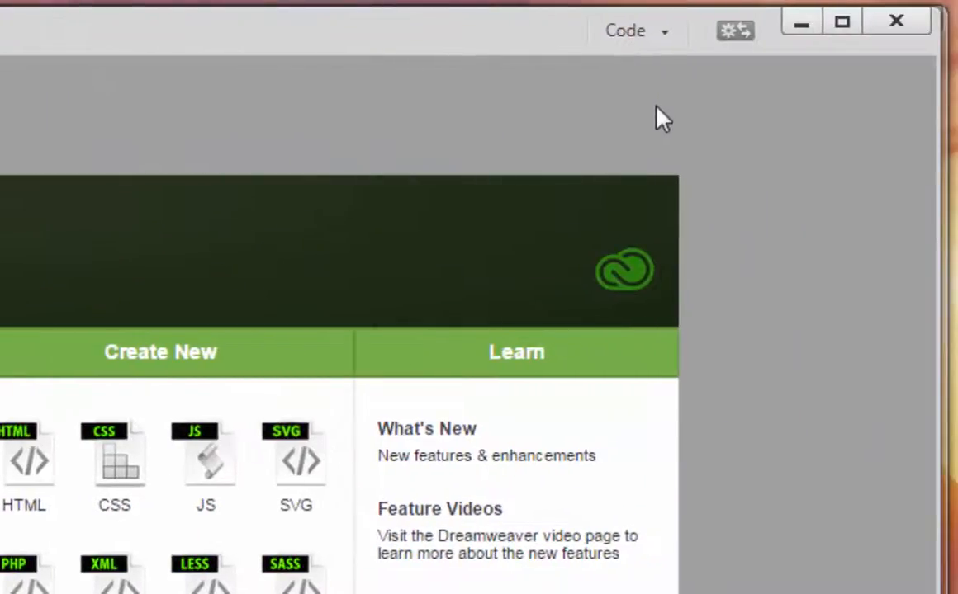
click(665, 33)
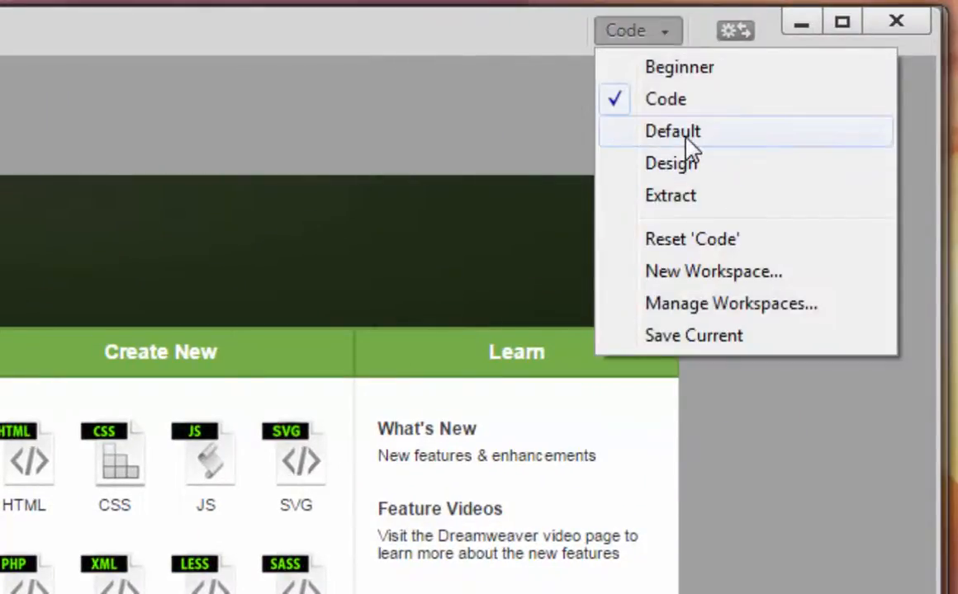
click(629, 137)
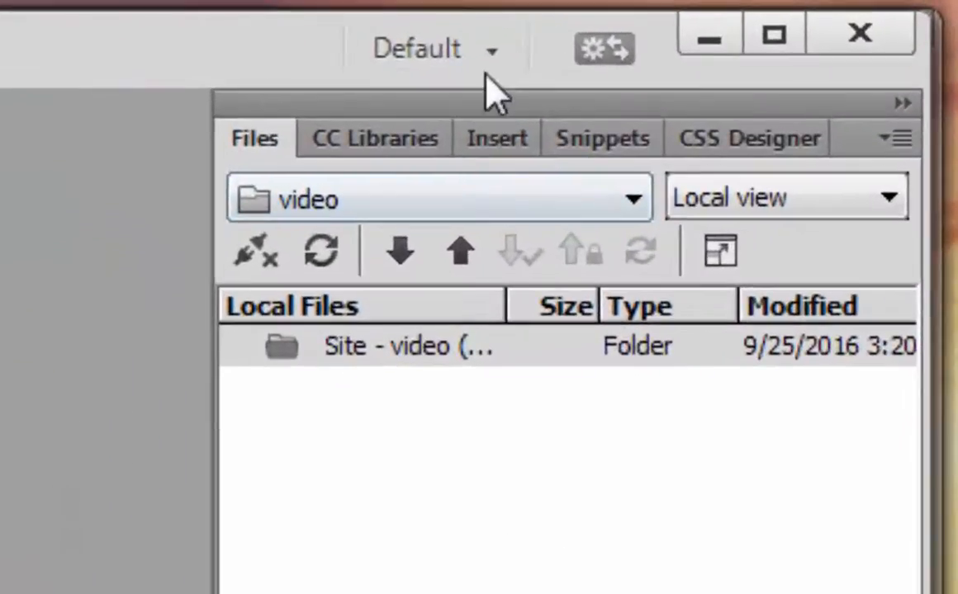
click(809, 16)
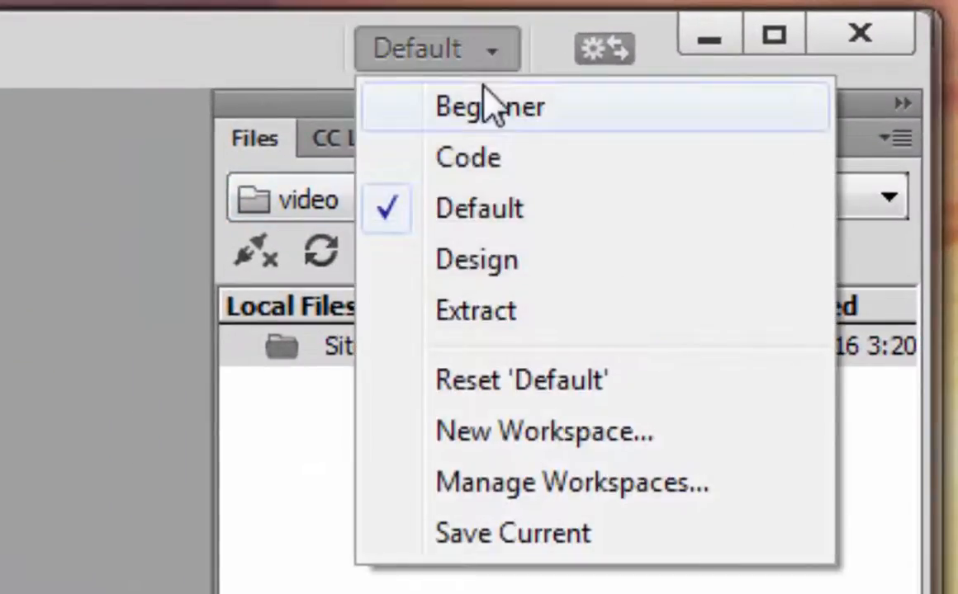
click(488, 104)
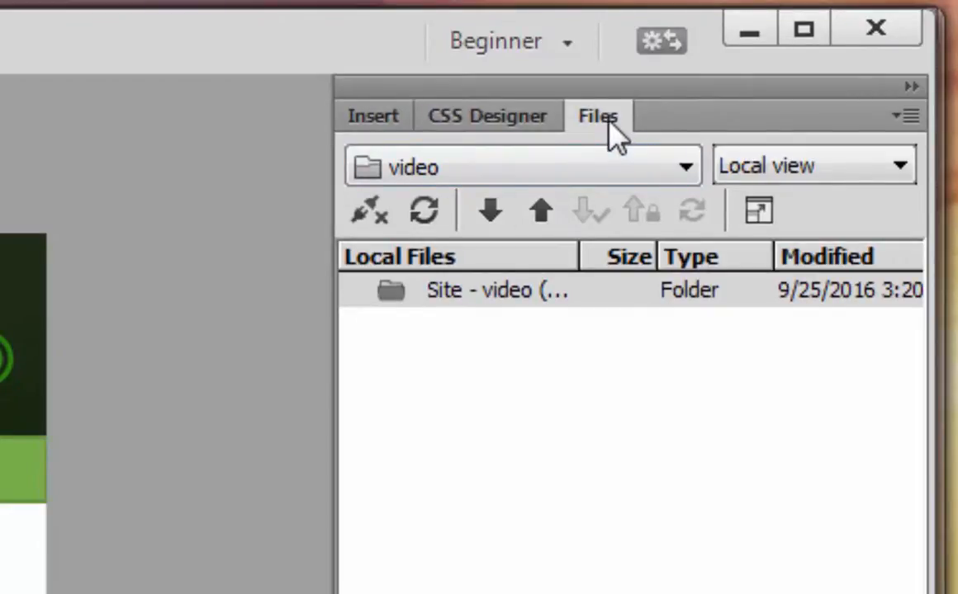
Look over the CSS Designer and Insert tools of the Beginner workspace and return to the site's files
click(446, 123)
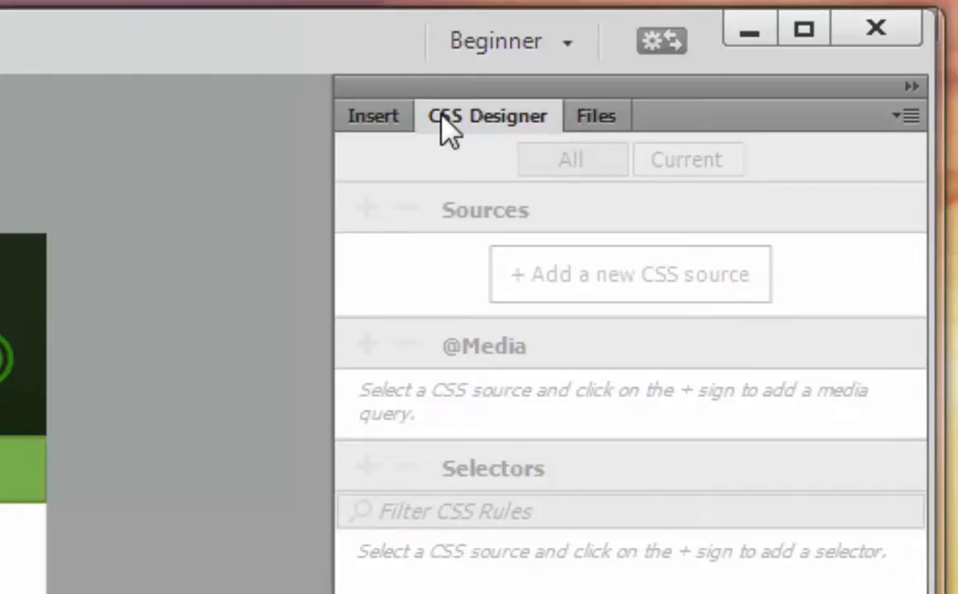
click(356, 120)
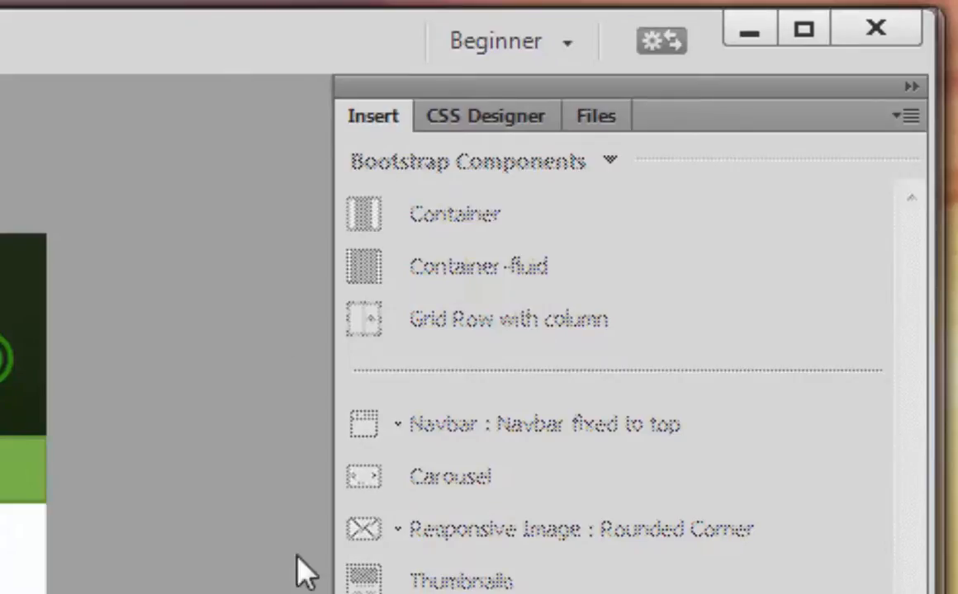
click(507, 122)
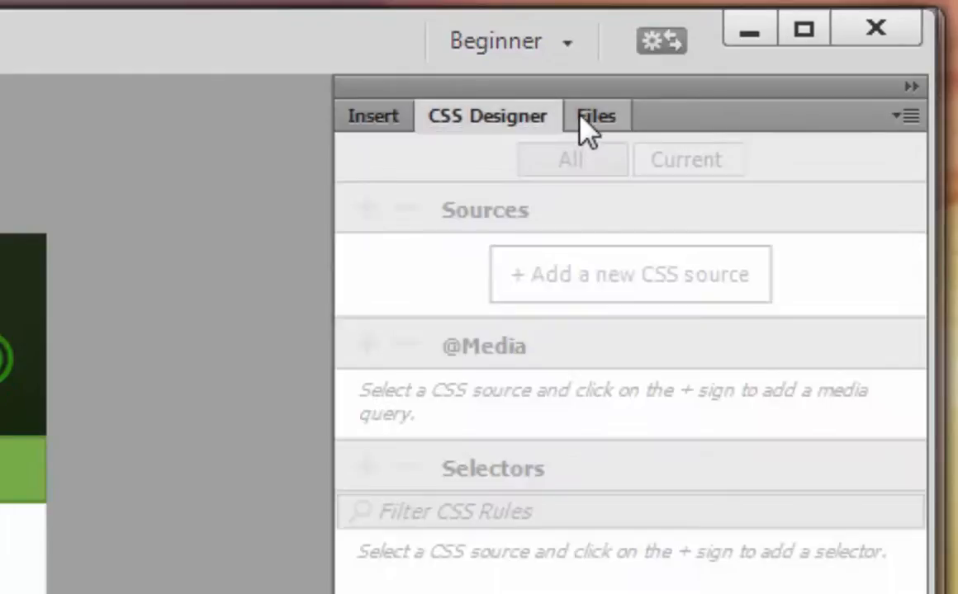
click(587, 120)
click(491, 120)
click(402, 124)
click(462, 124)
click(599, 122)
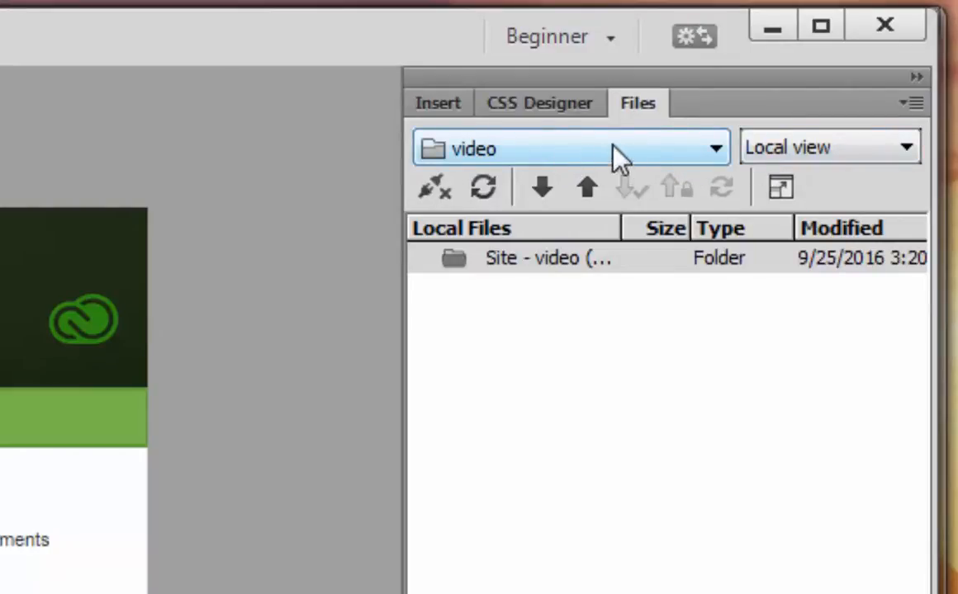
Browse the list of defined sites and keep video as the active site
click(723, 150)
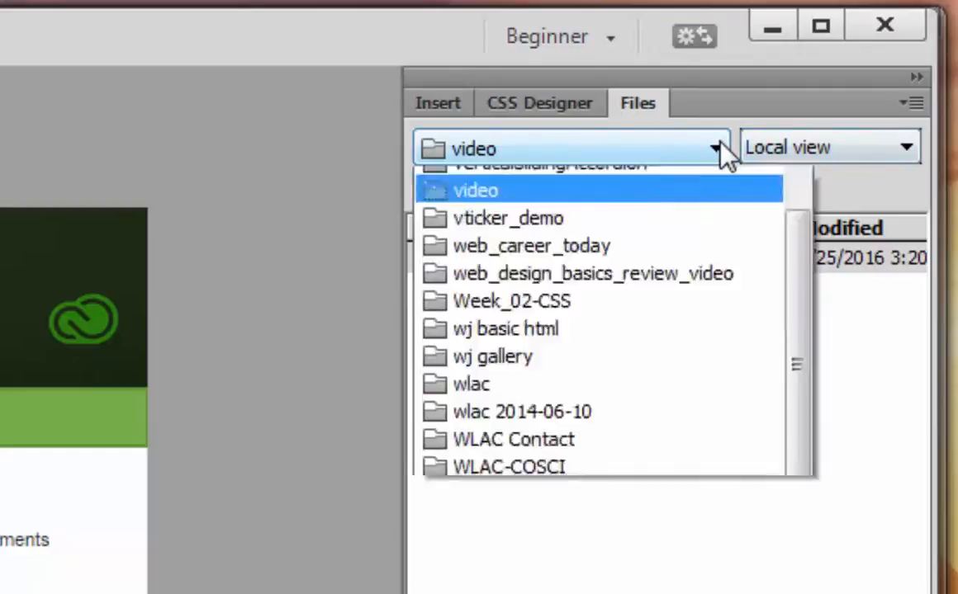
scroll(773, 381, up, 6)
scroll(817, 342, up, 10)
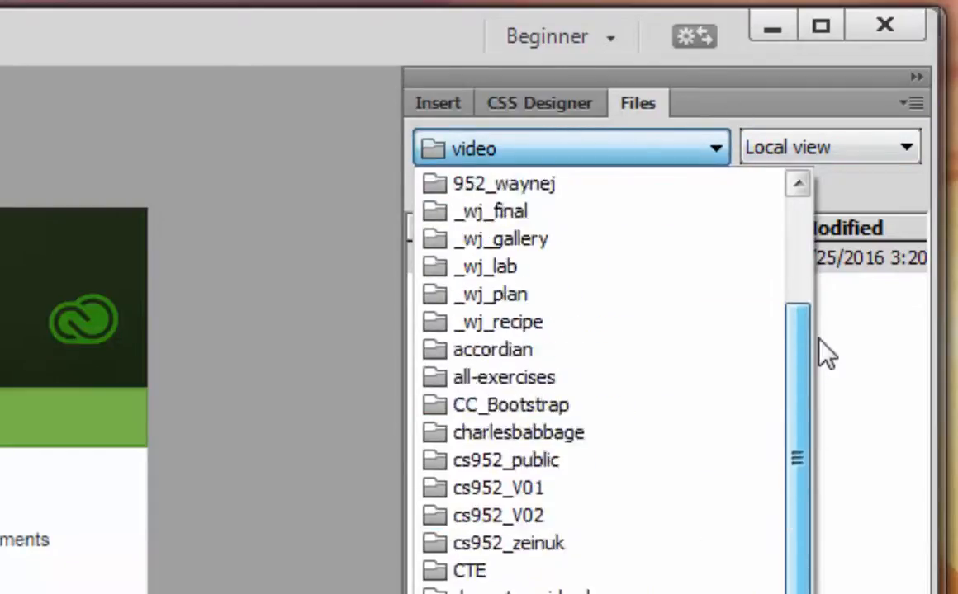
scroll(812, 316, down, 9)
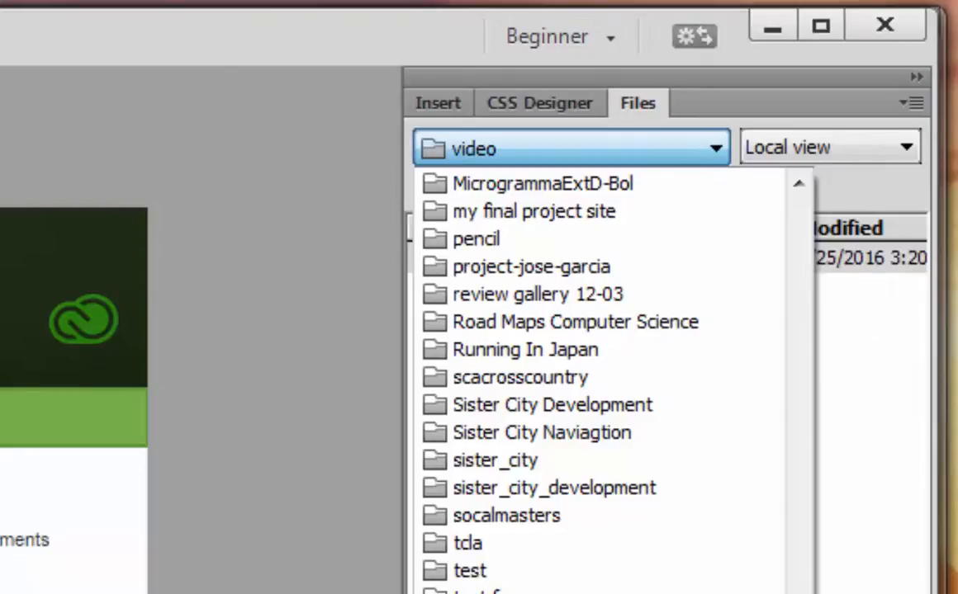
click(512, 590)
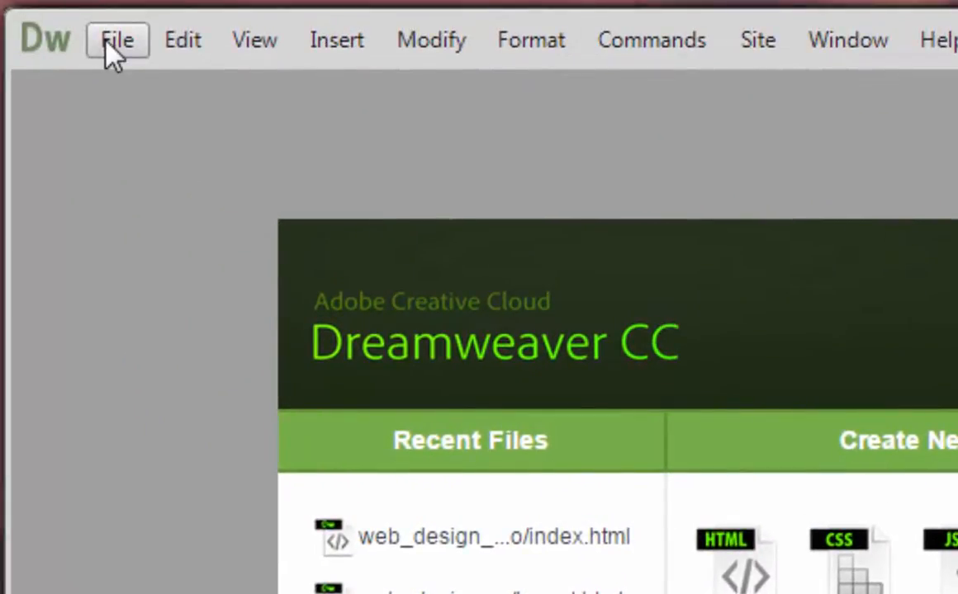
Create a new HTML document based on the Bootstrap framework with a newly created Bootstrap CSS file
click(107, 43)
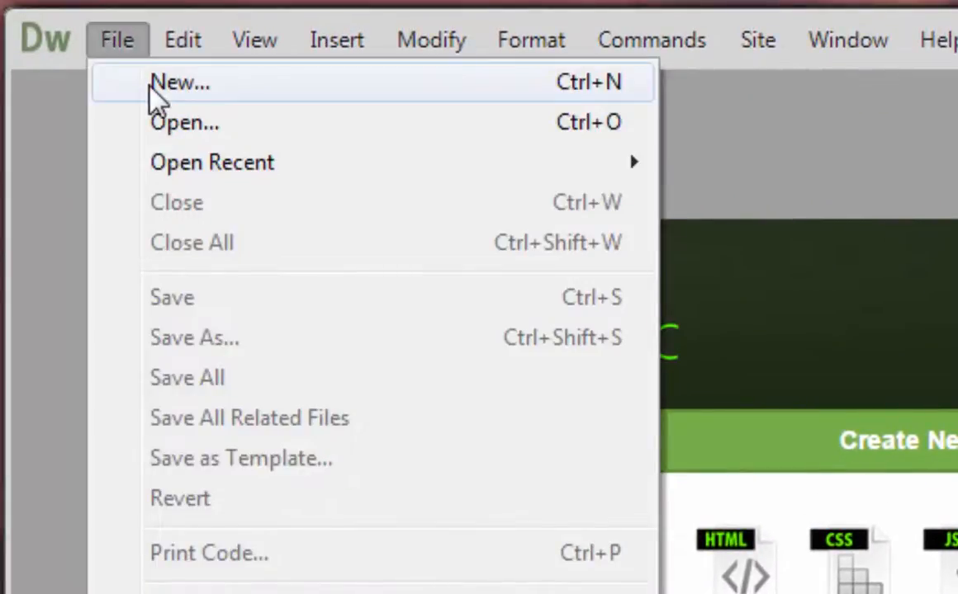
click(154, 87)
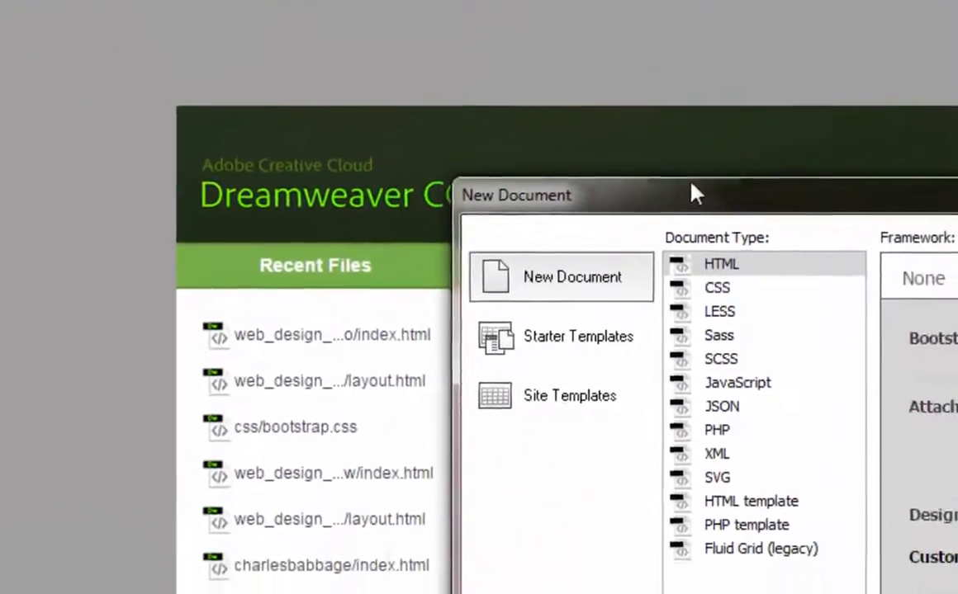
drag(753, 217, 425, 125)
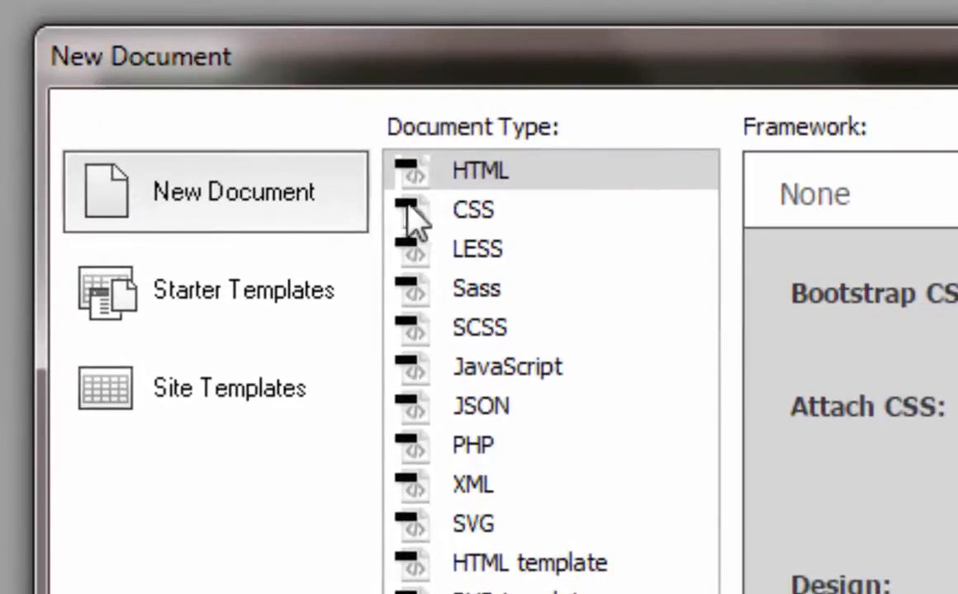
click(492, 186)
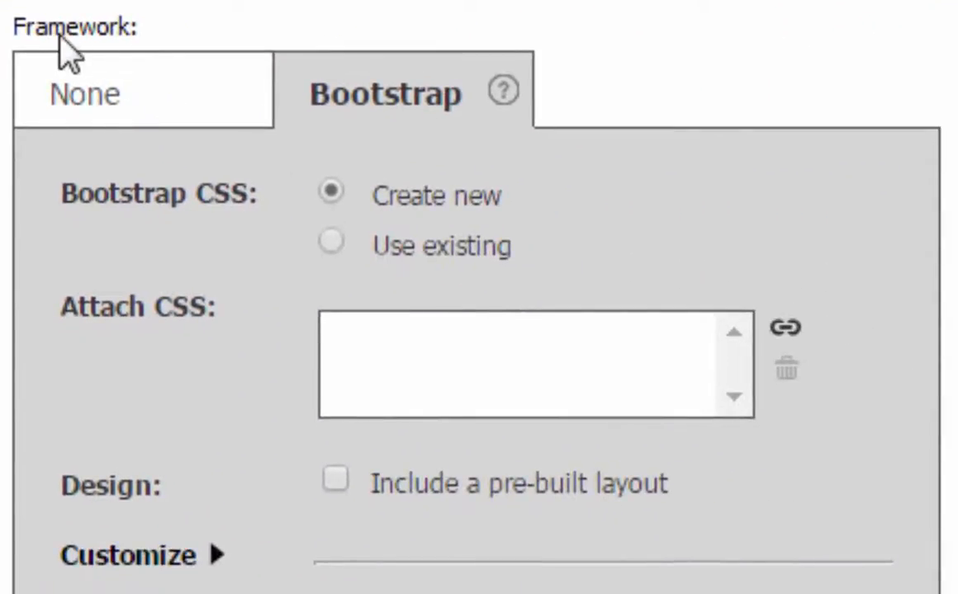
click(76, 93)
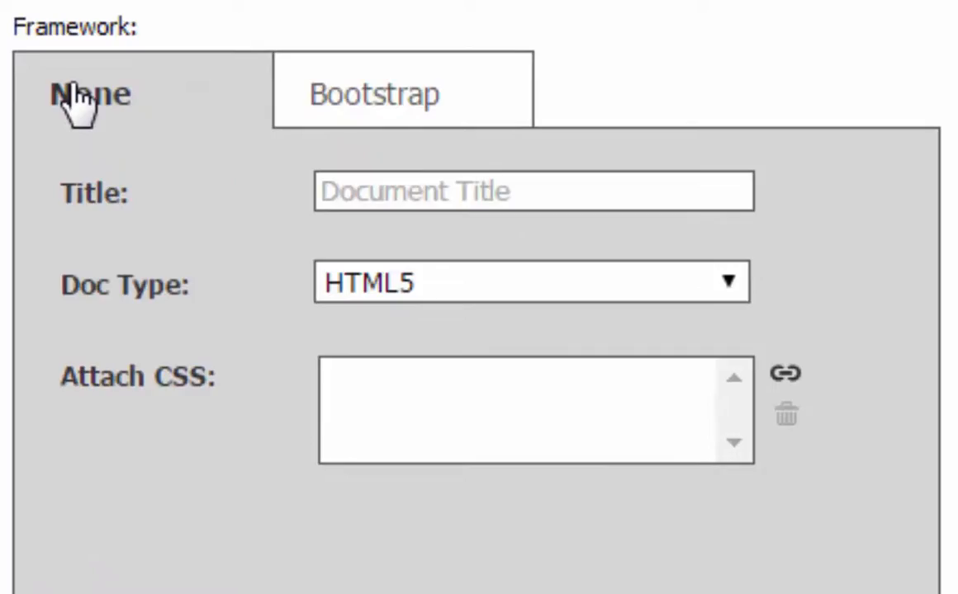
click(365, 93)
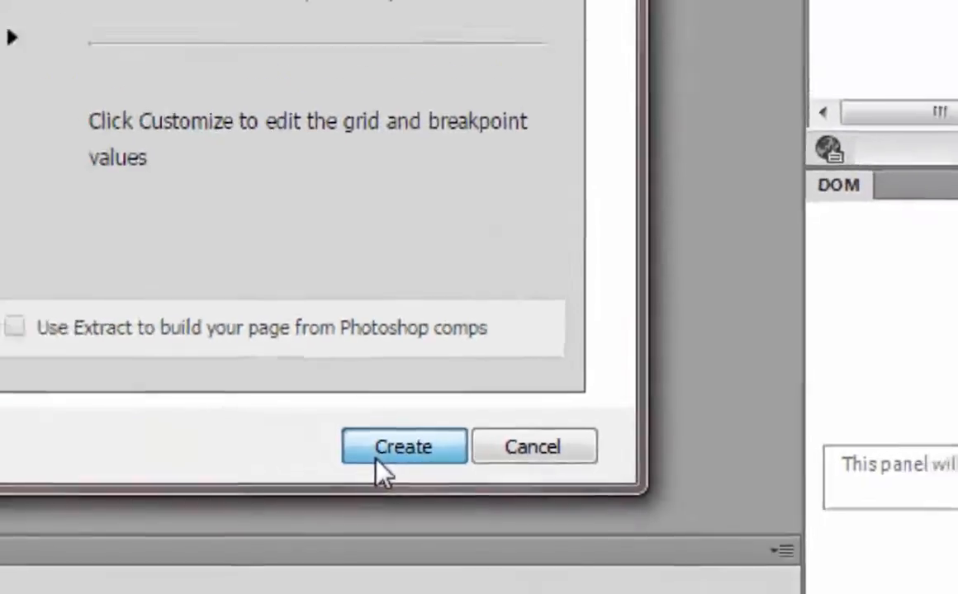
click(161, 454)
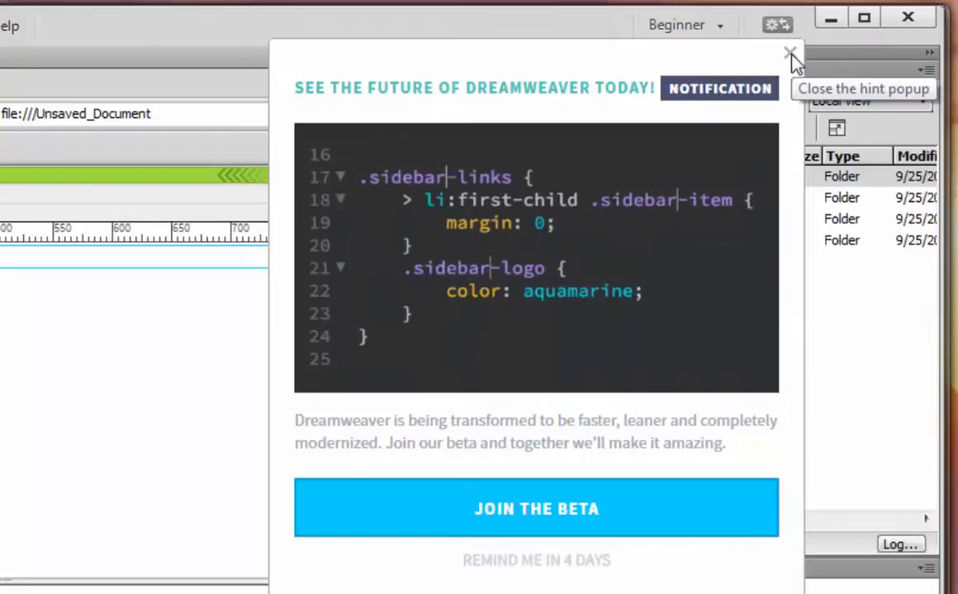
Dismiss the beta notification and refresh the local file list of the video site
click(790, 53)
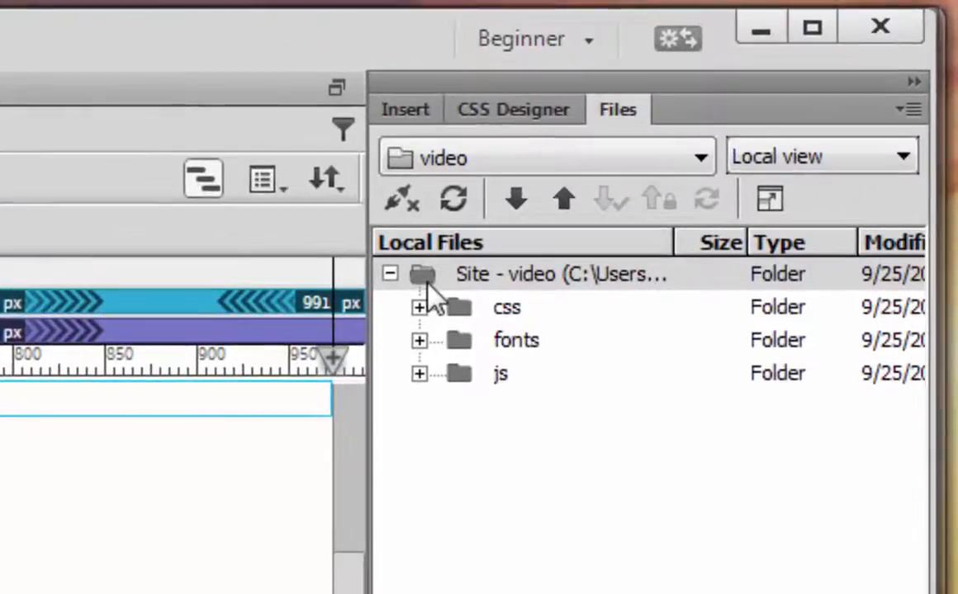
click(614, 178)
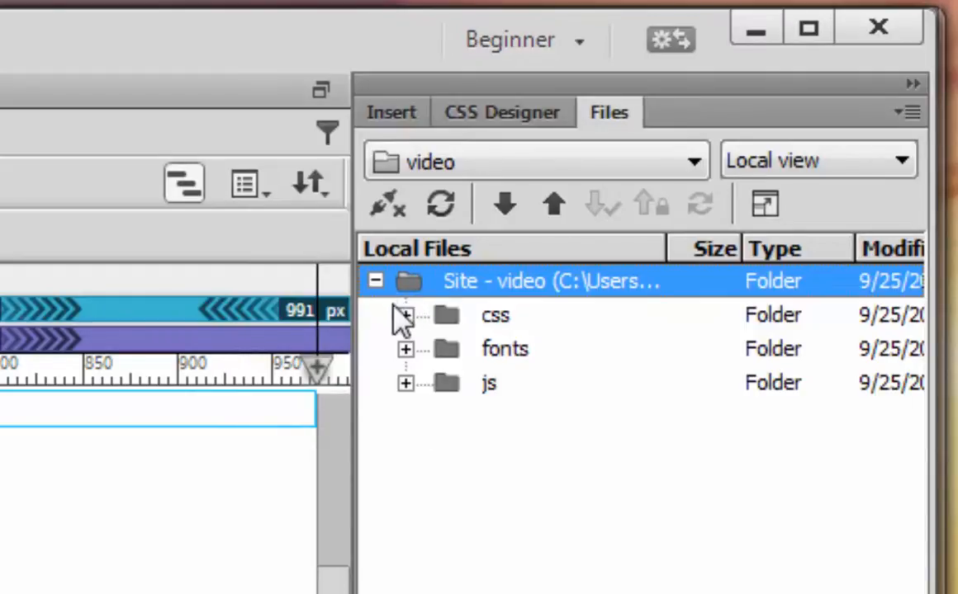
click(440, 202)
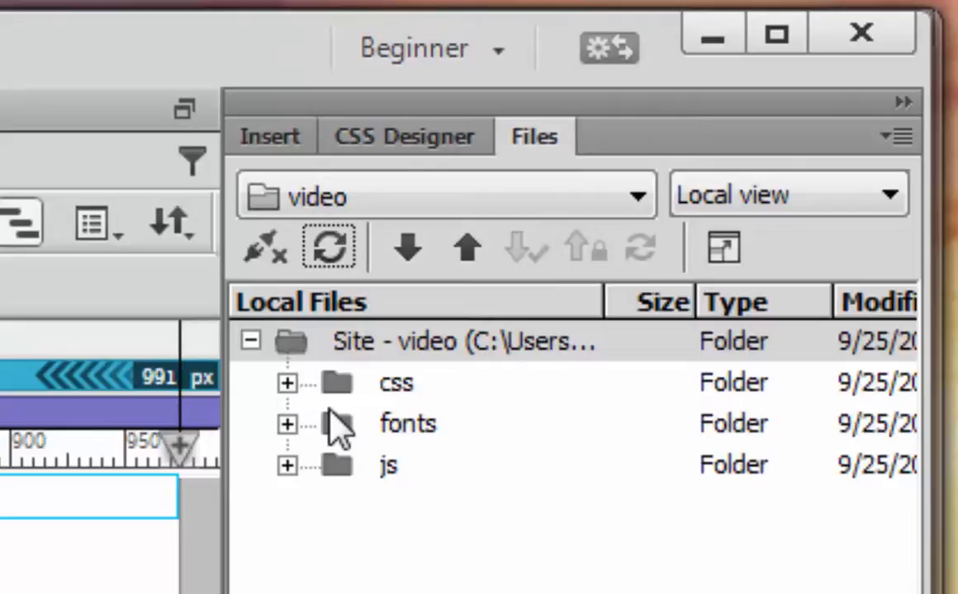
Inspect the contents of the css, fonts and js folders in the video site
click(286, 383)
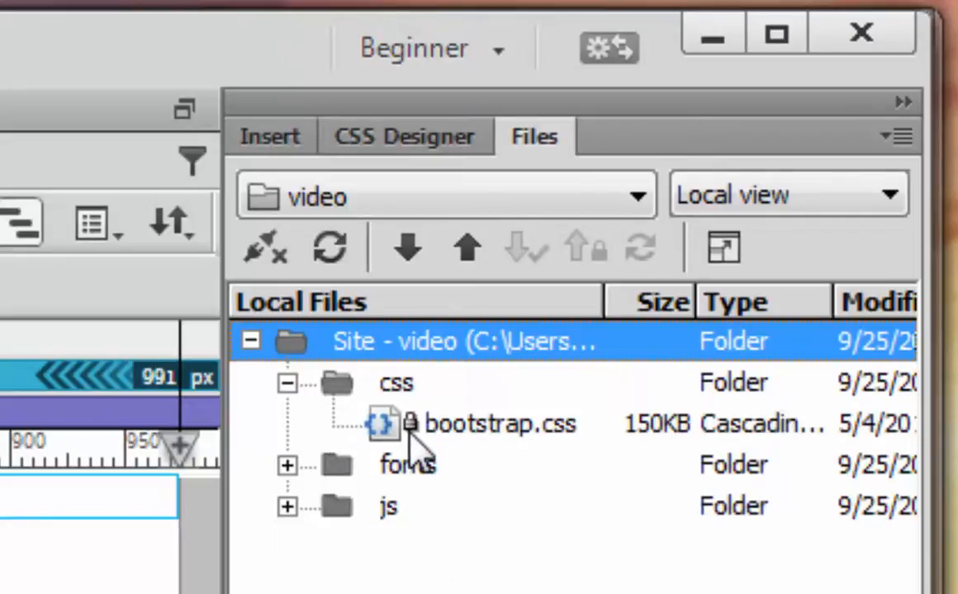
click(286, 384)
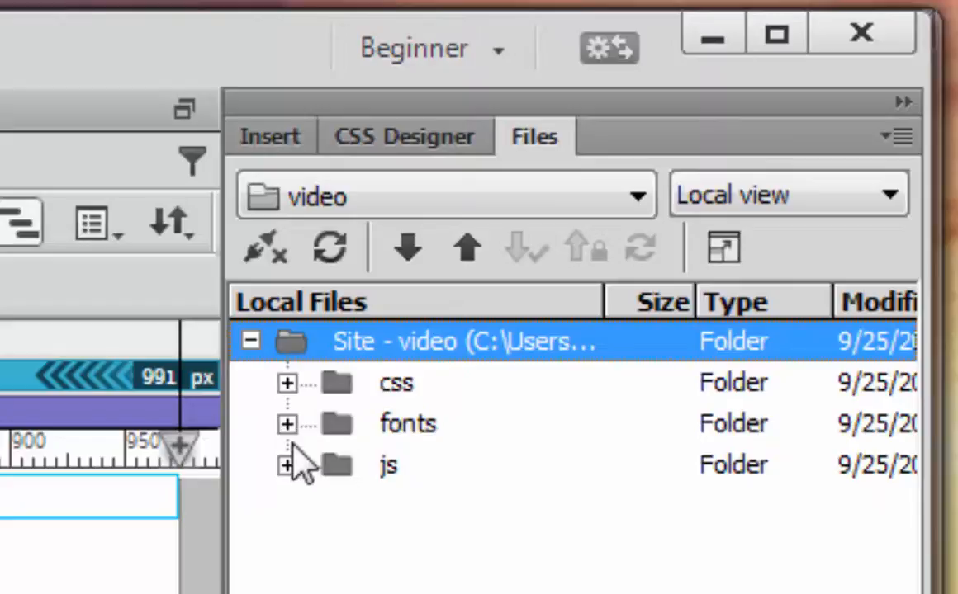
click(286, 425)
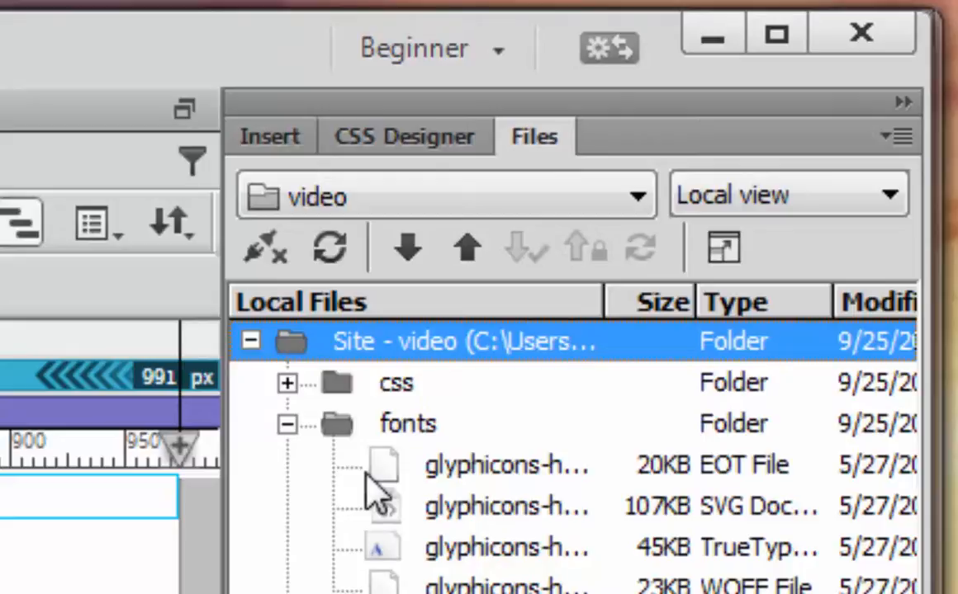
click(286, 426)
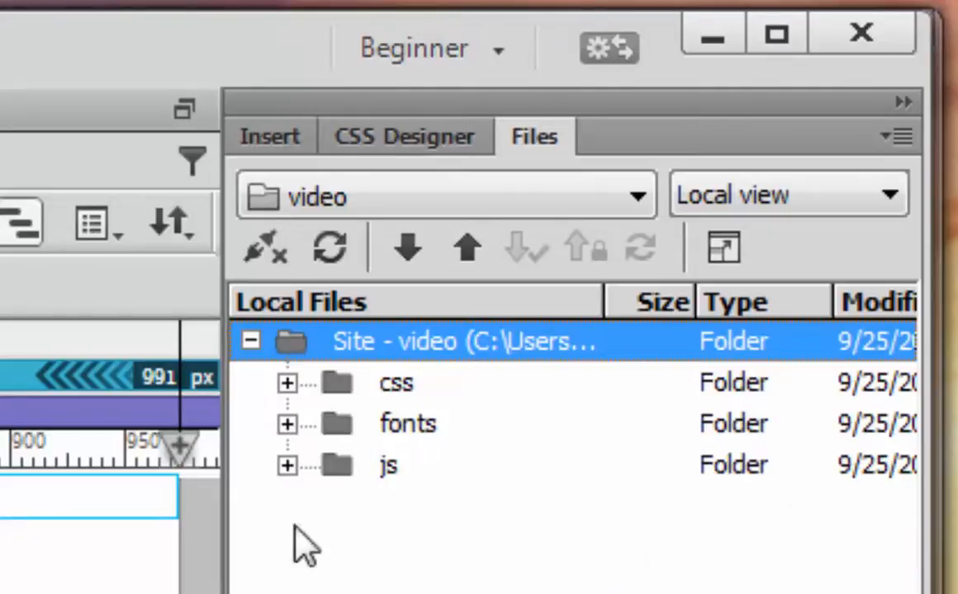
click(286, 467)
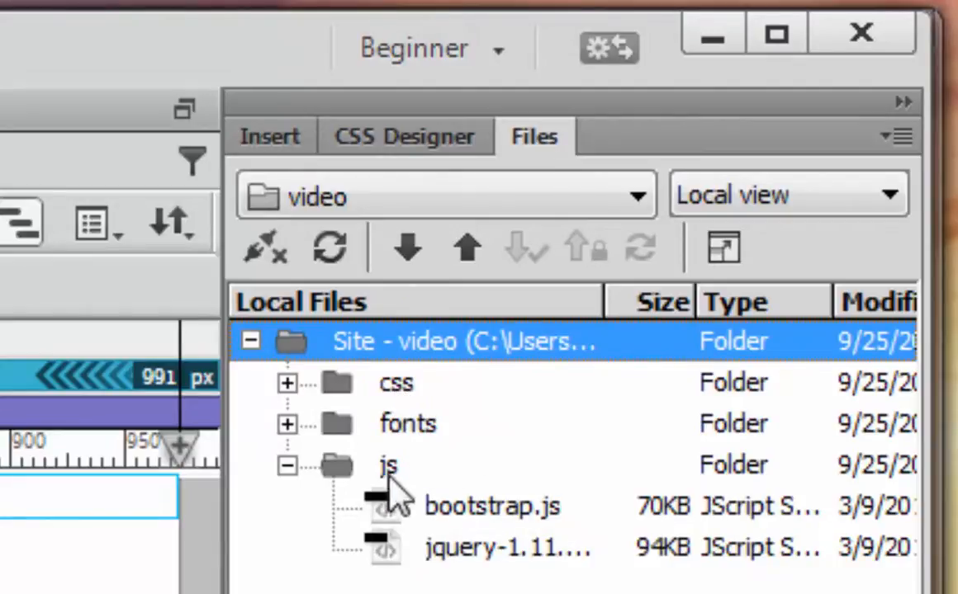
click(286, 468)
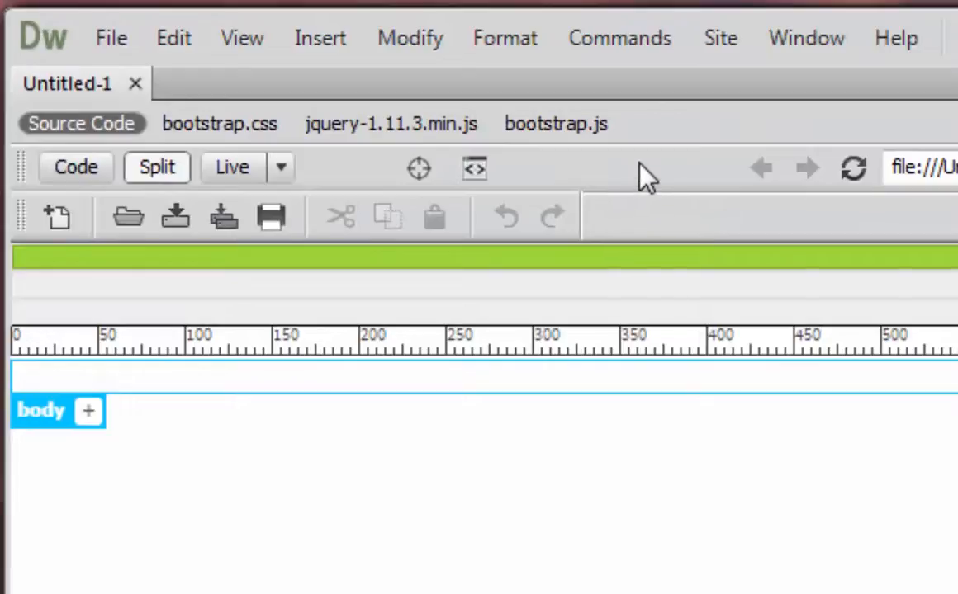
Hide the Standard and Document toolbars above the untitled page
right_click(639, 164)
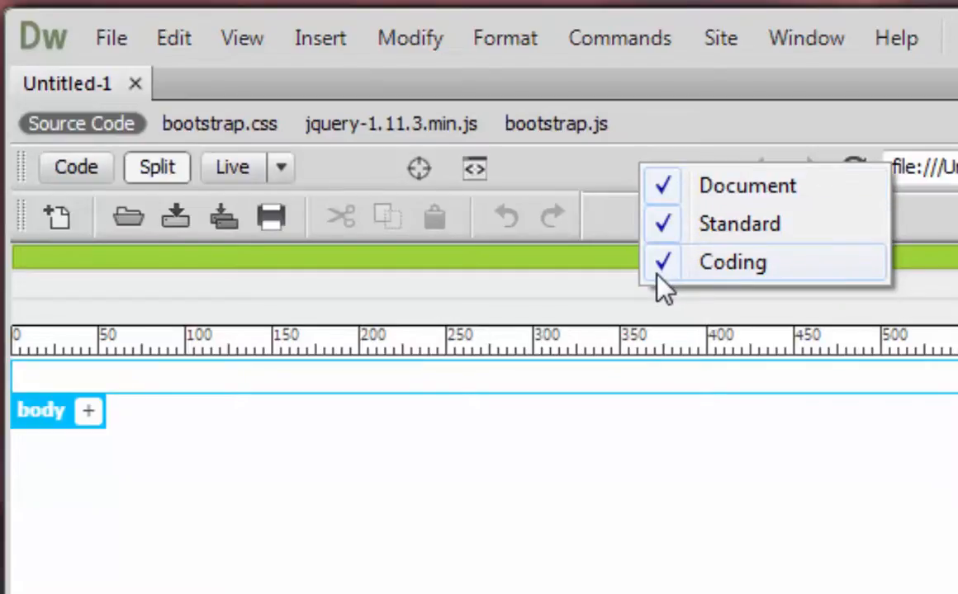
click(737, 240)
right_click(685, 160)
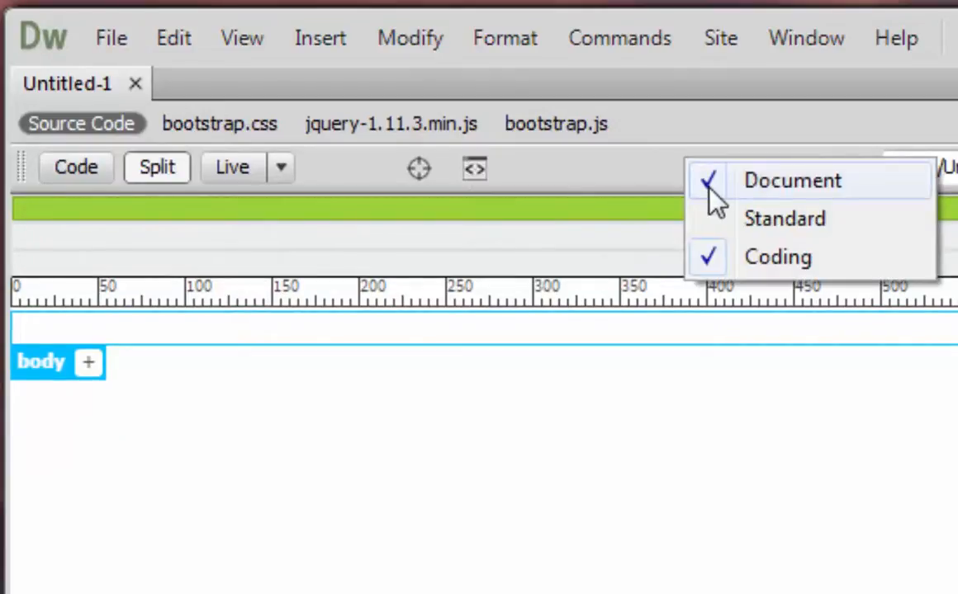
click(709, 189)
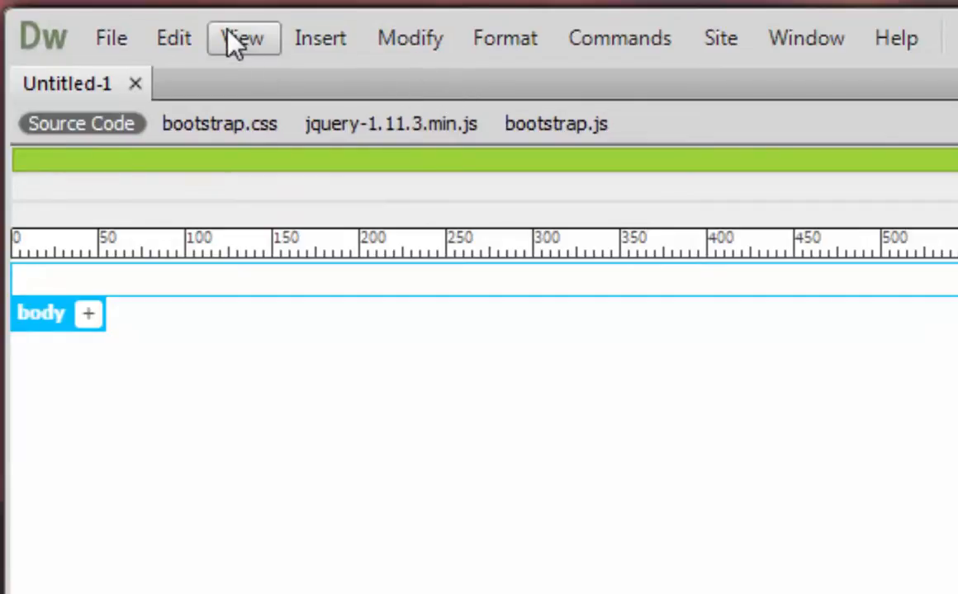
Show the Document toolbar above the untitled page again
click(240, 46)
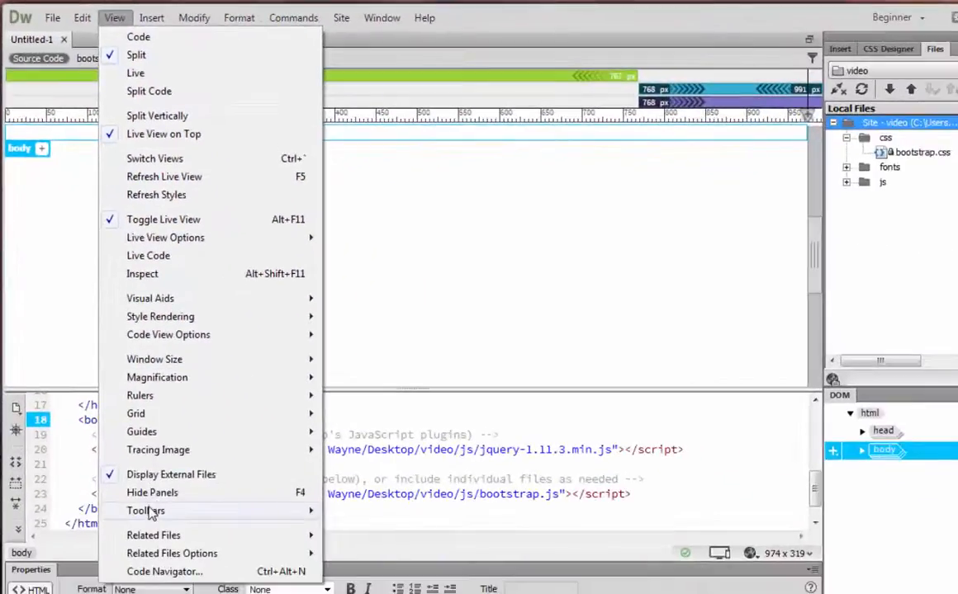
mouse_move(154, 513)
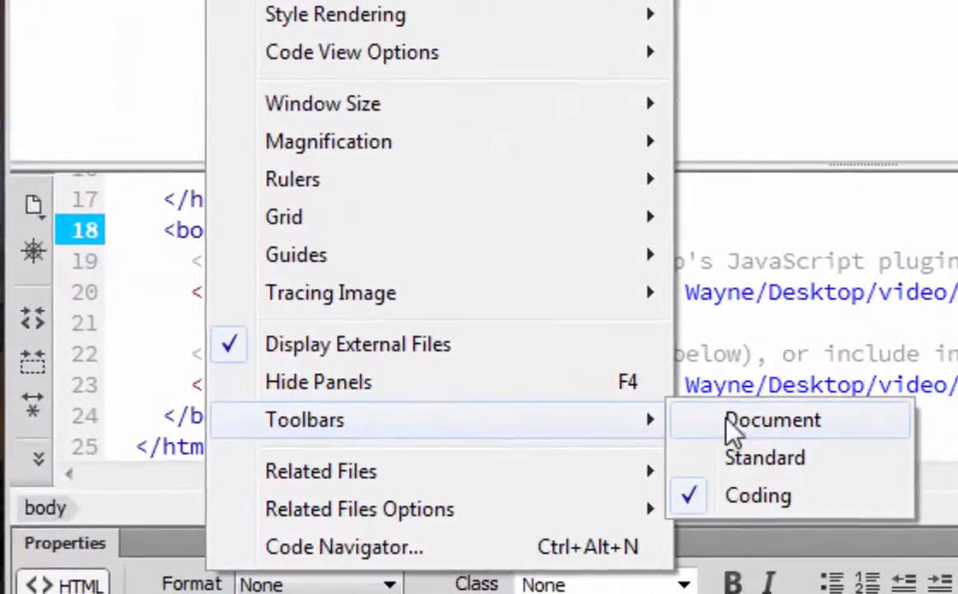
click(768, 425)
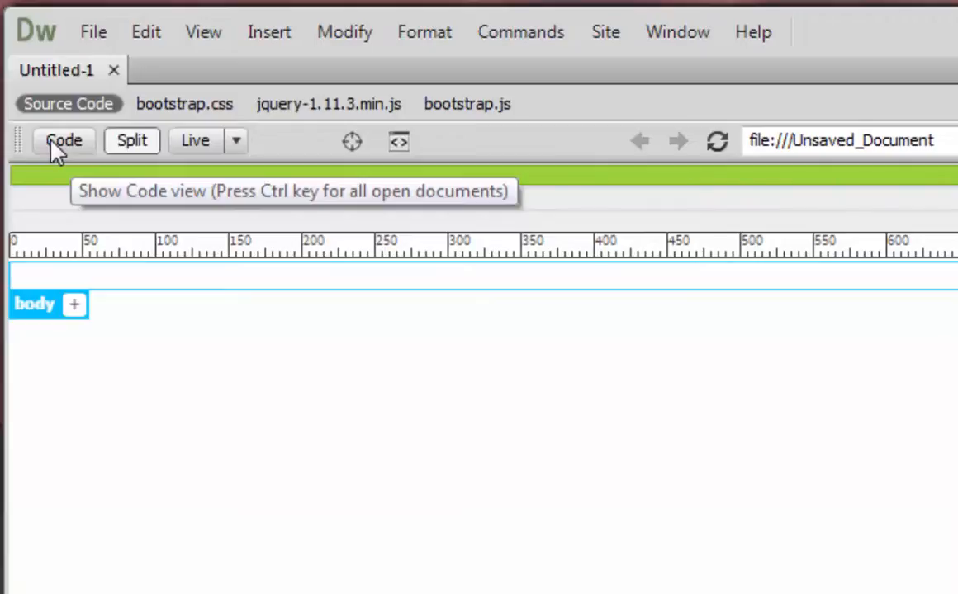
Display the untitled page in Code view, Split view and Live view in turn
click(50, 141)
click(128, 147)
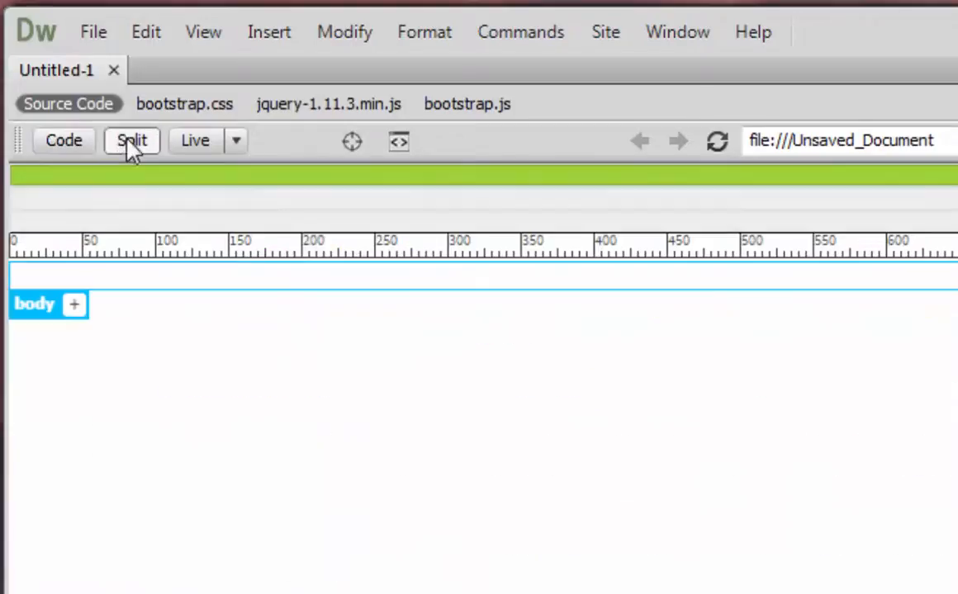
click(199, 147)
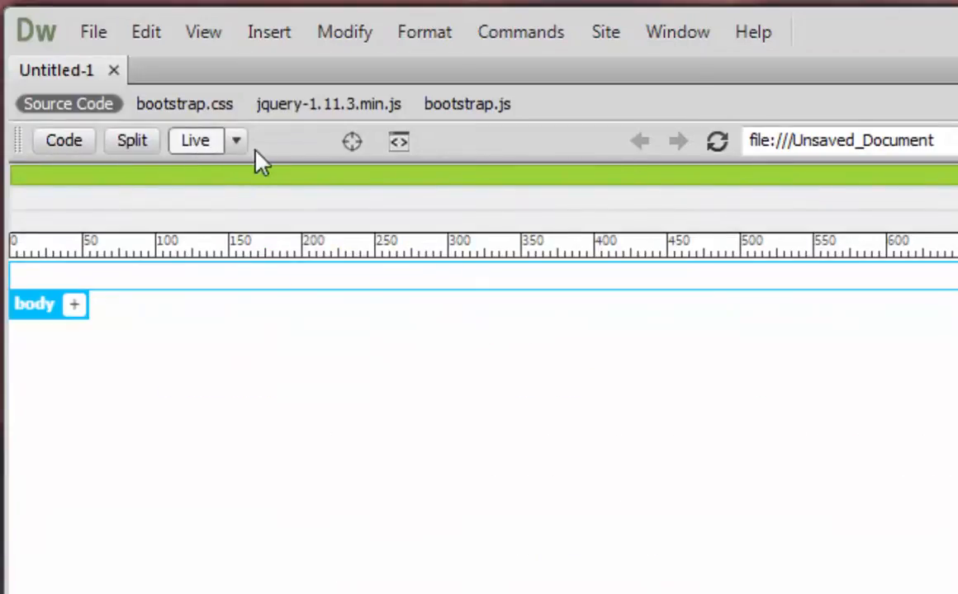
Show the Standard toolbar below the Document toolbar and return the page to Split view
right_click(303, 144)
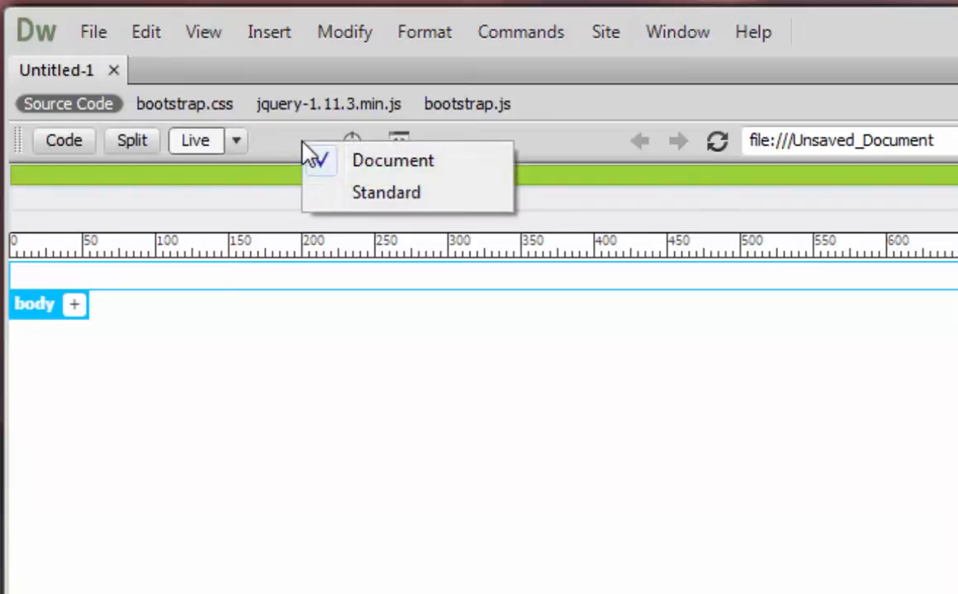
click(326, 200)
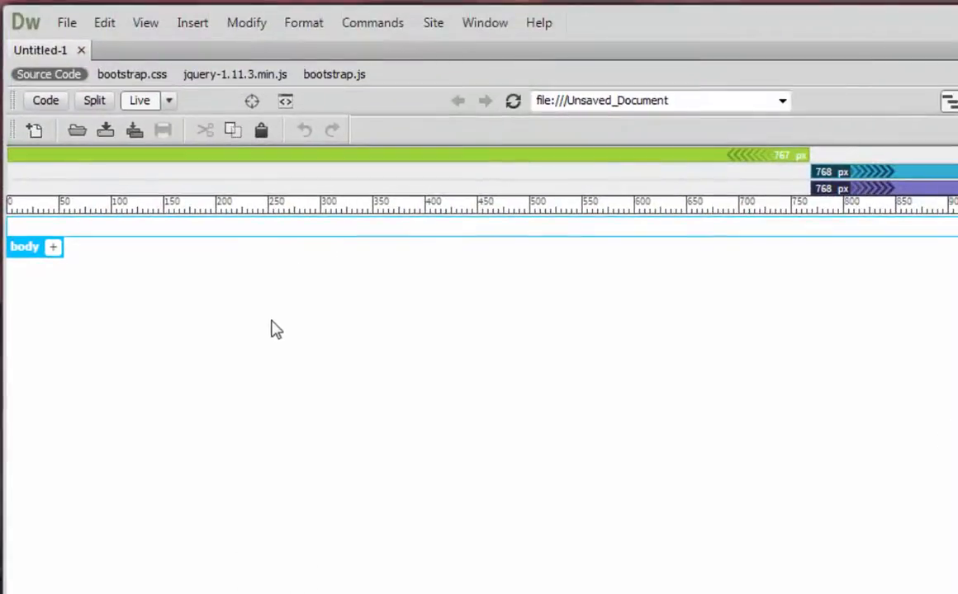
click(94, 100)
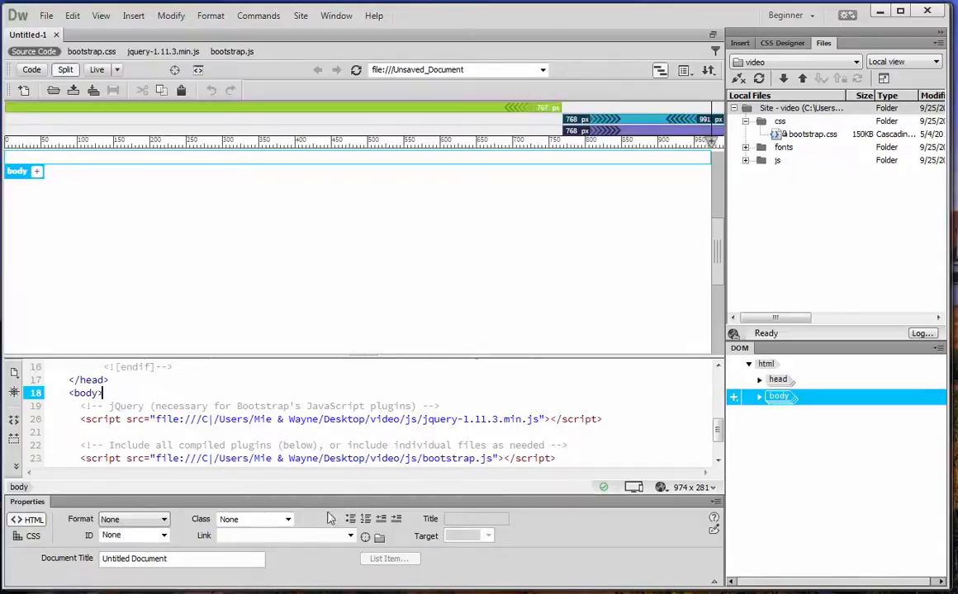
Compare the page's document title property with the title tag in the head code
drag(173, 560, 62, 559)
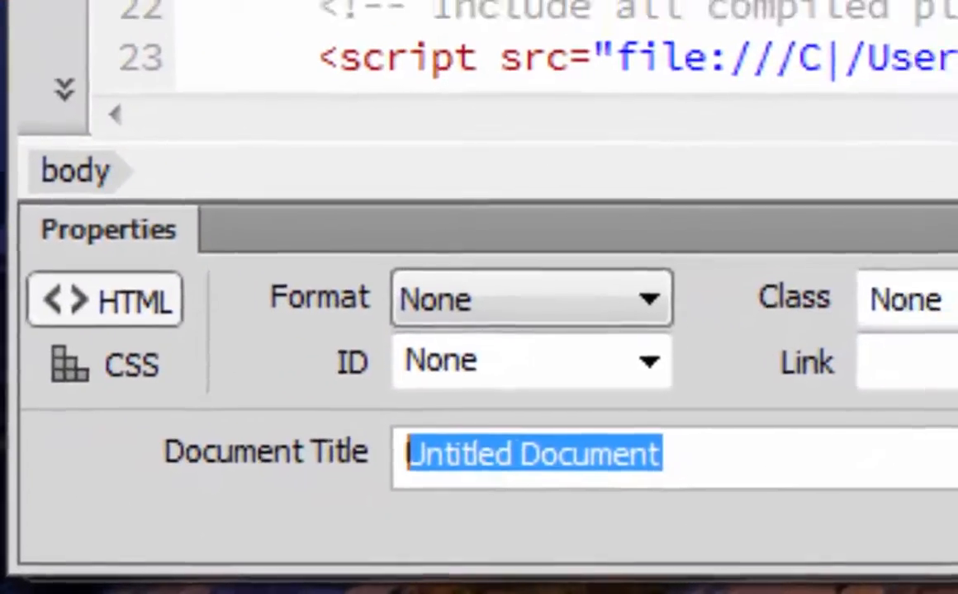
click(512, 83)
scroll(512, 173, up, 5)
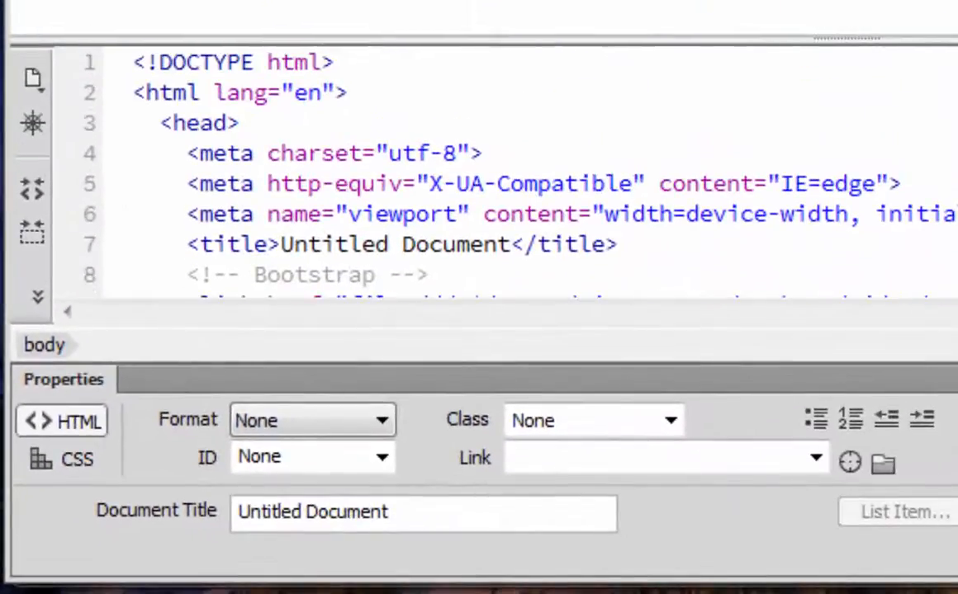
scroll(247, 206, down, 2)
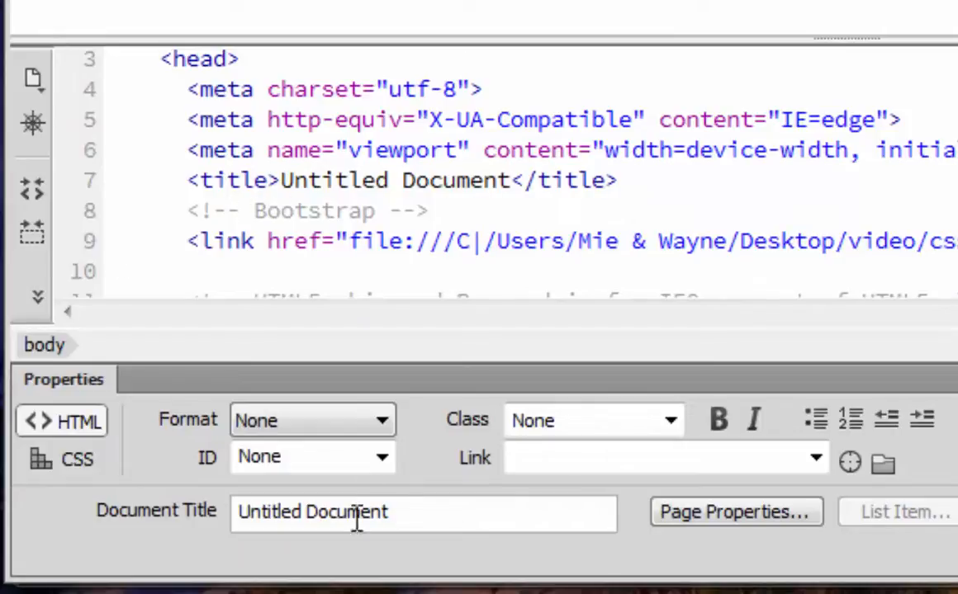
Set the document title to Humble Pencil and check the title tag in the head code
drag(410, 510, 137, 499)
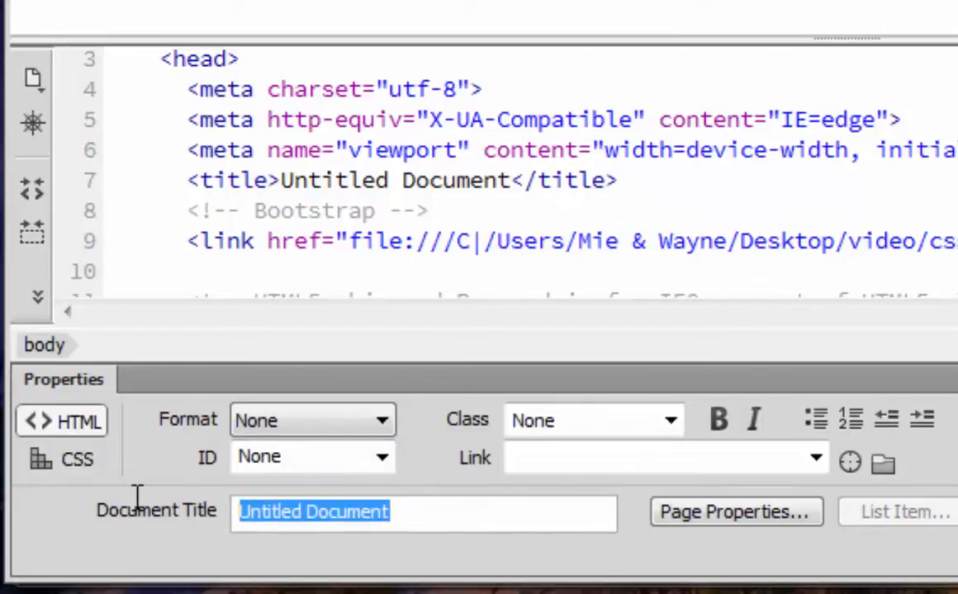
text(Humble )
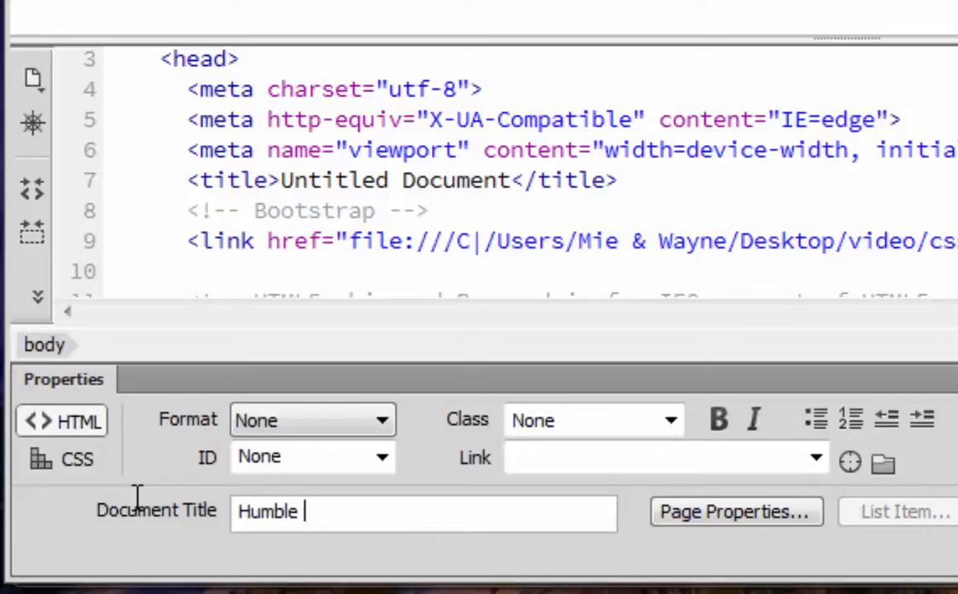
text(Pencil)
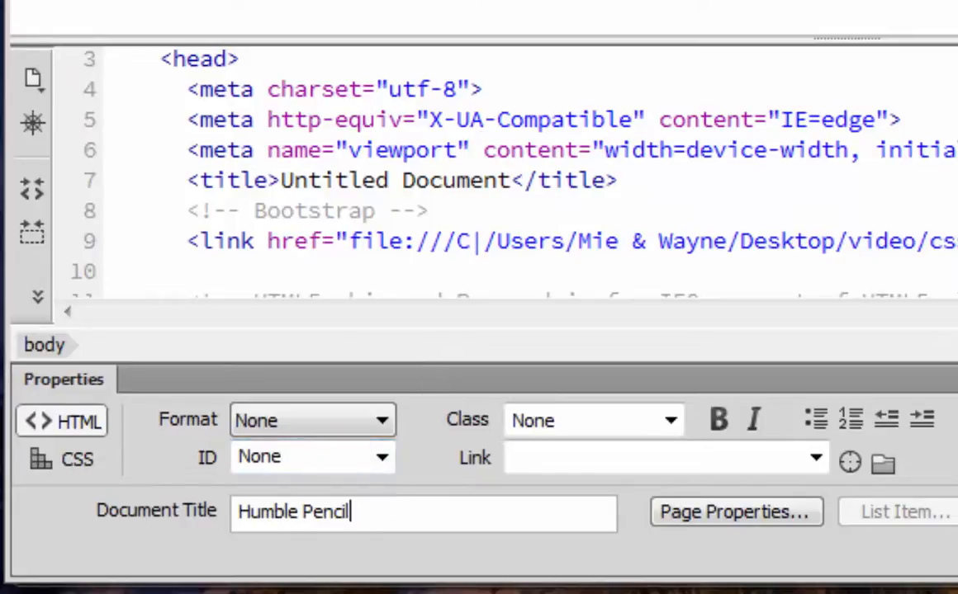
click(413, 8)
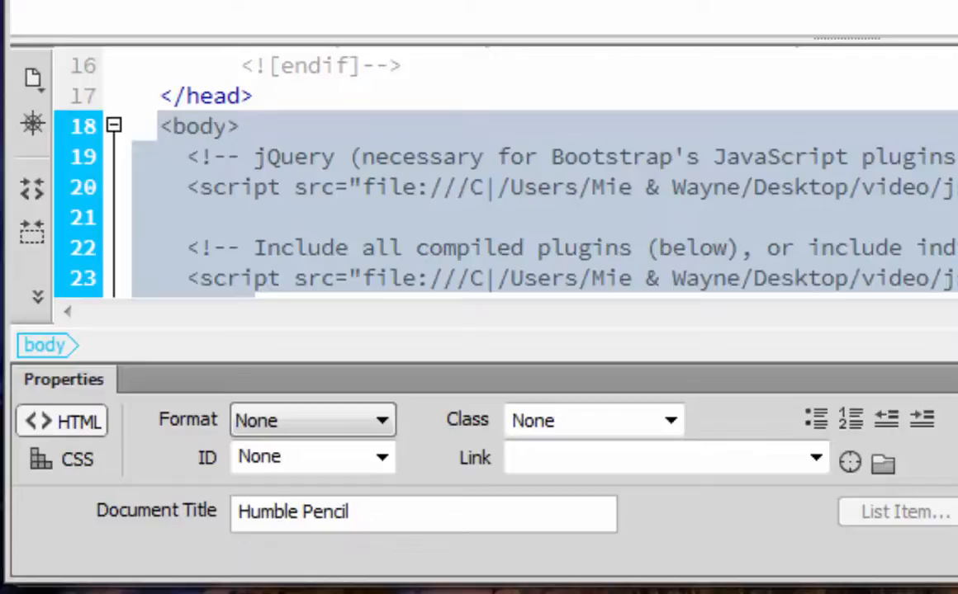
scroll(529, 173, up, 5)
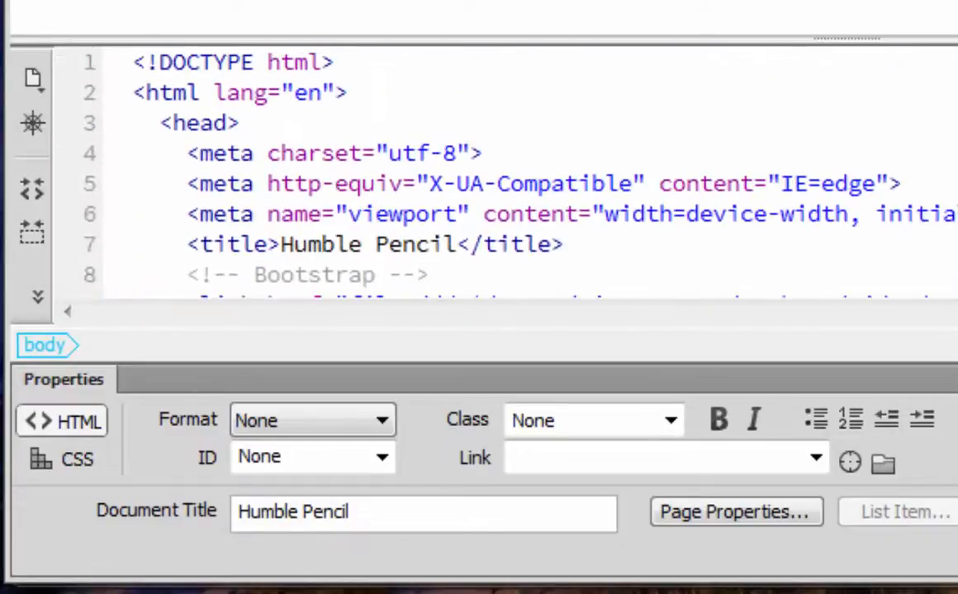
drag(186, 245, 568, 239)
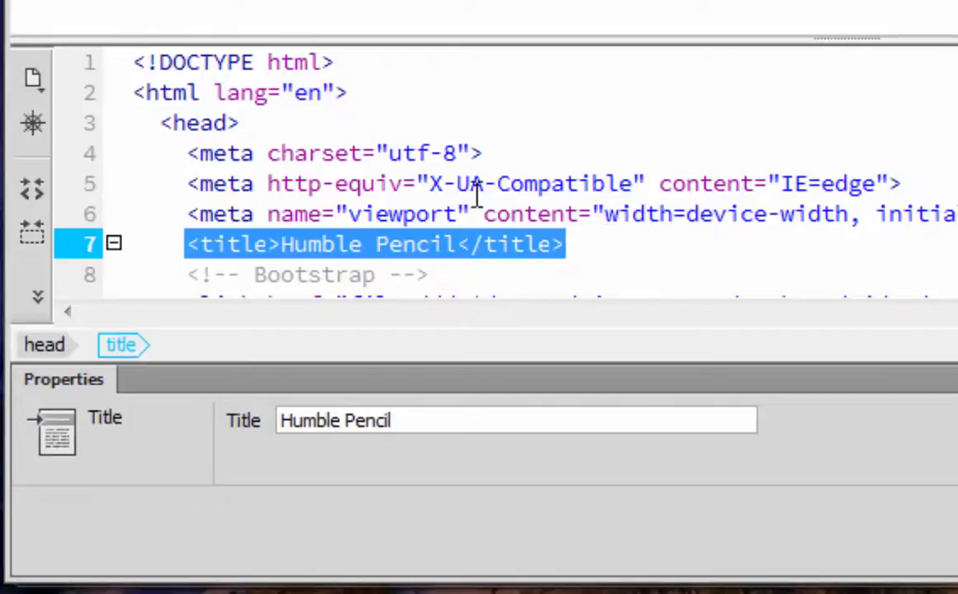
click(239, 245)
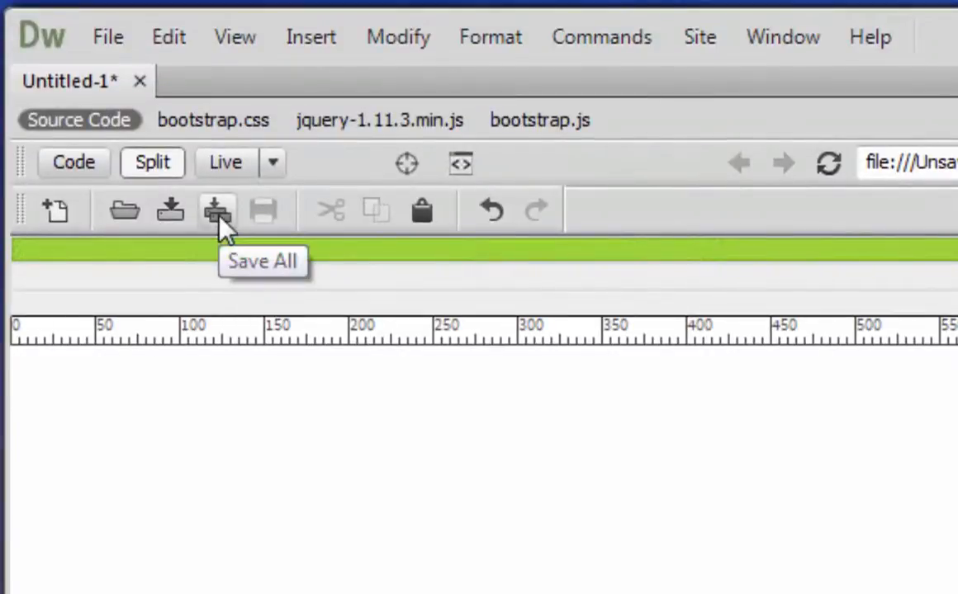
Save all open documents, naming the page dev, and review the stylesheet link and scripts in its head code
click(218, 216)
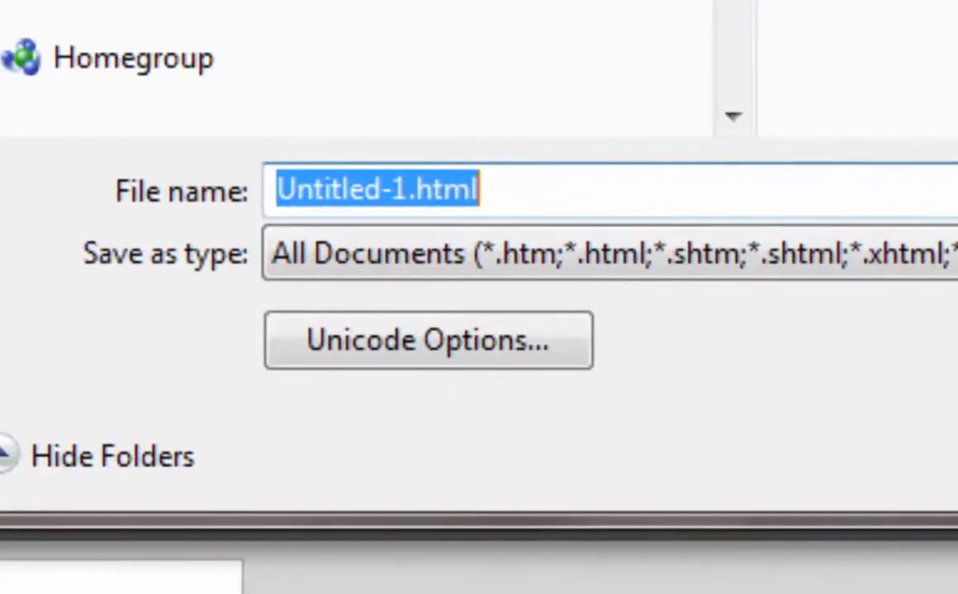
text(dev)
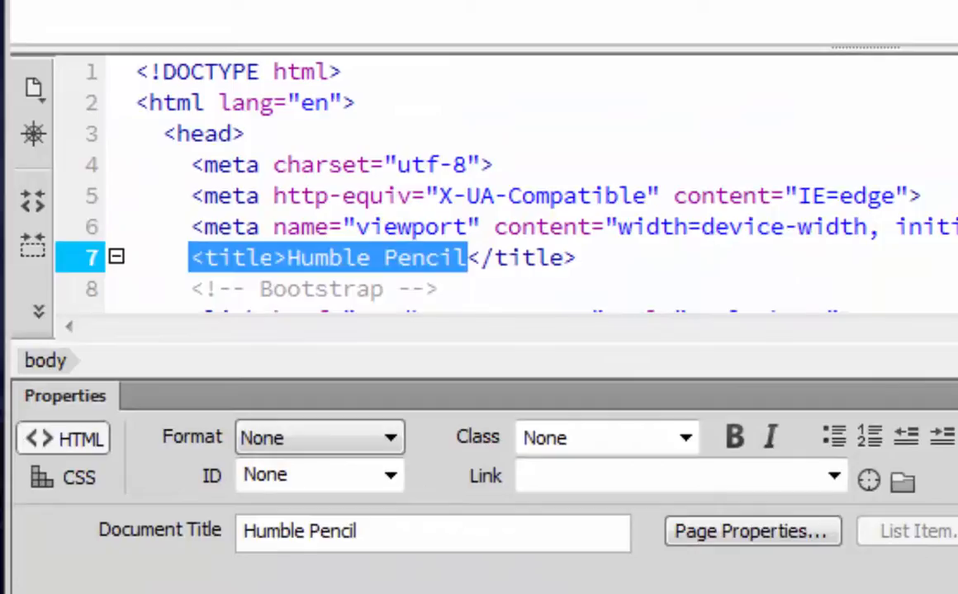
scroll(446, 205, down, 3)
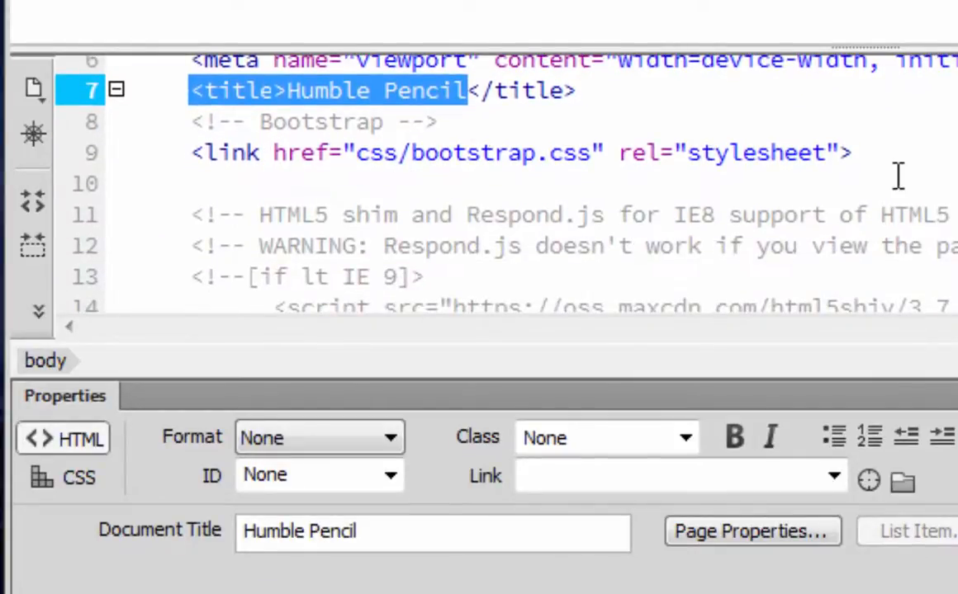
scroll(496, 181, down, 3)
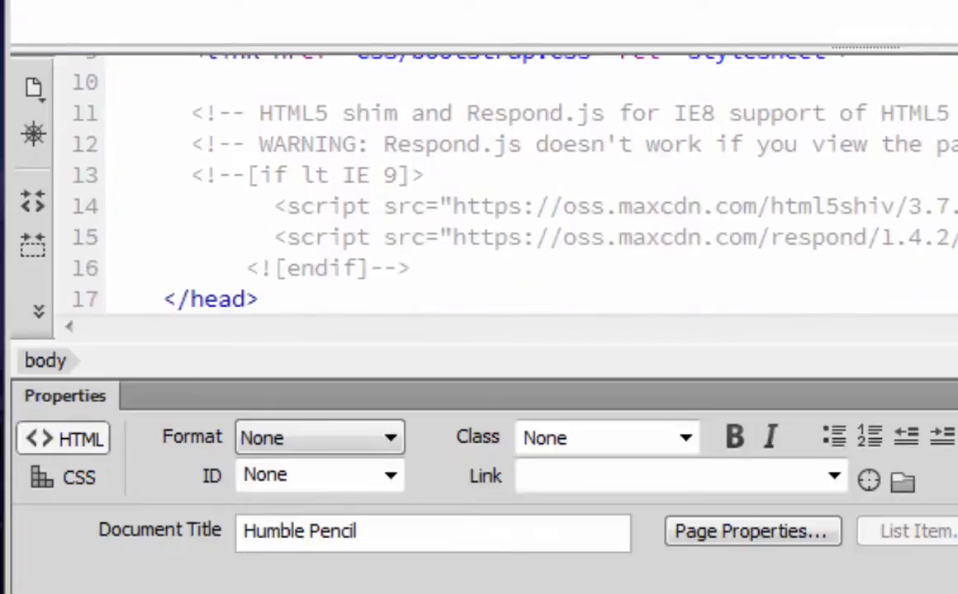